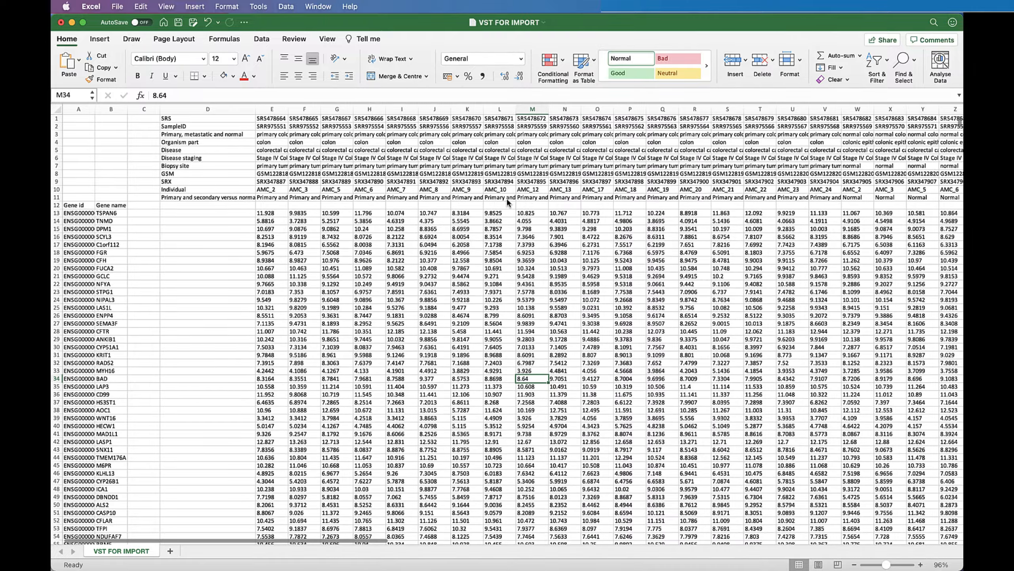
# Examine the layout of sample annotations, gene annotations and expression values in the VST FOR IMPORT sheet.
pyautogui.scroll(-4, 508, 198)
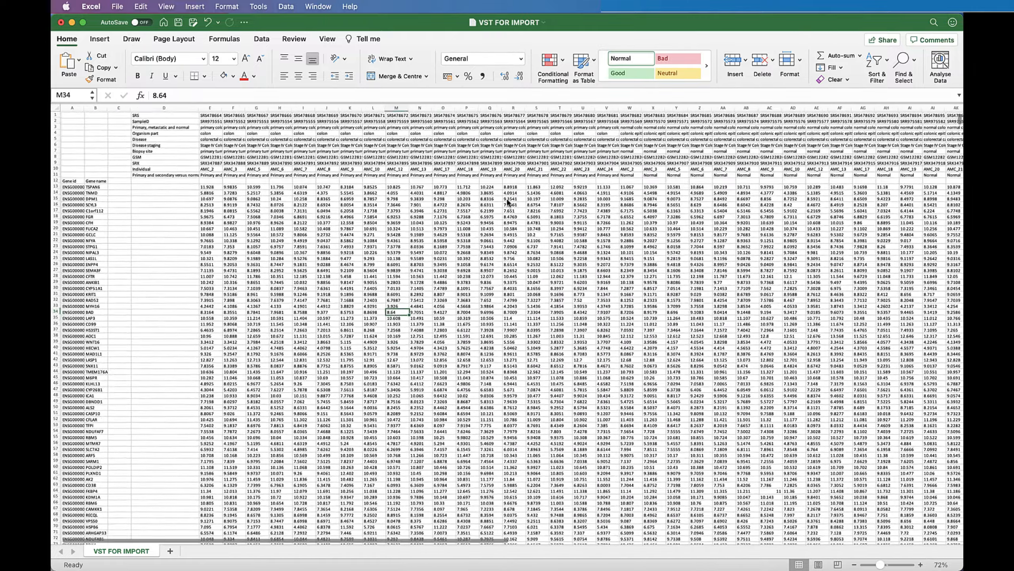
pyautogui.scroll(-4, 507, 197)
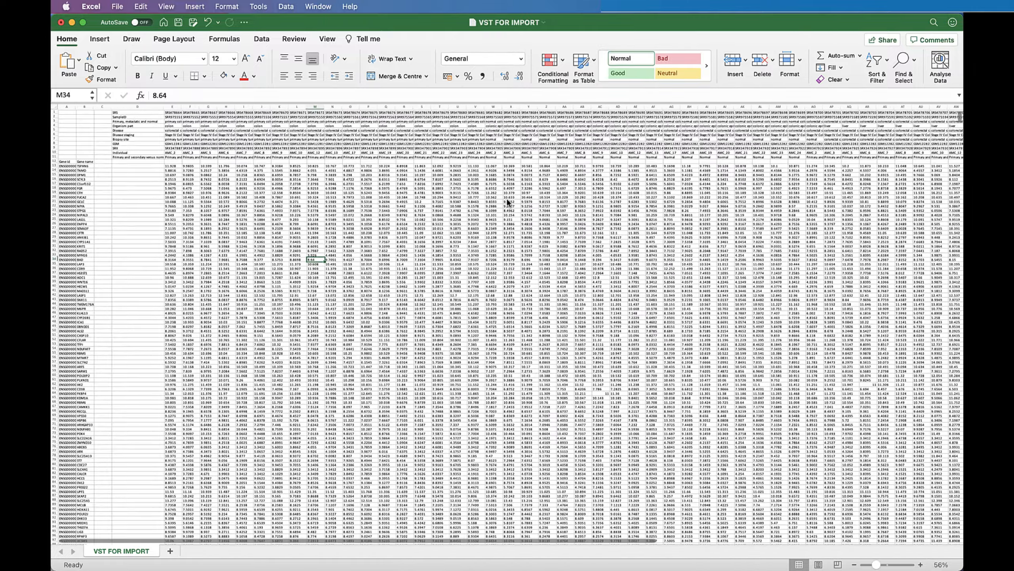
pyautogui.scroll(-1, 507, 198)
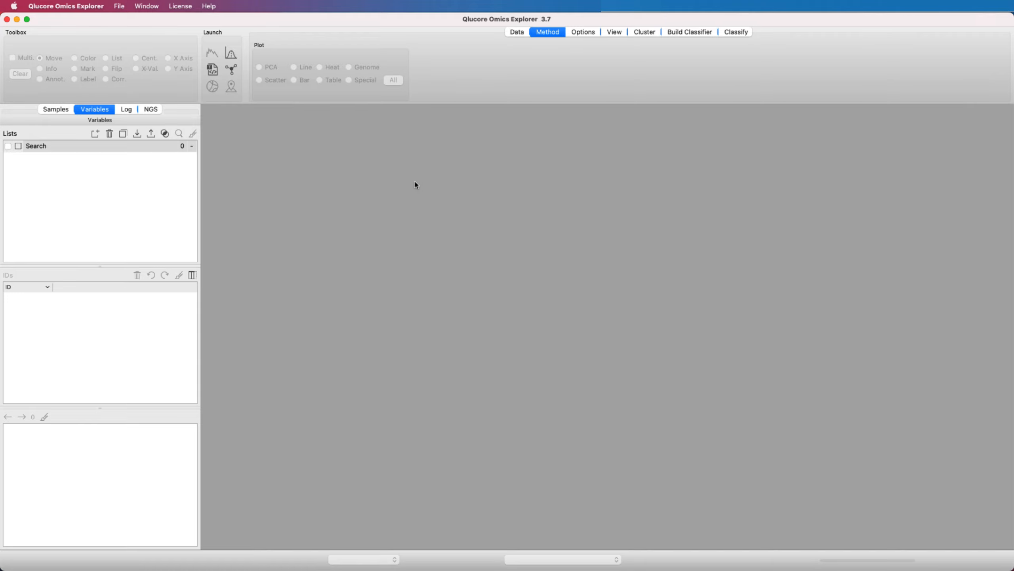
# Switch to Qlucore Omics Explorer and open VST FOR IMPORT.txt from the Documents folder with the data import wizard.
pyautogui.click(119, 7)
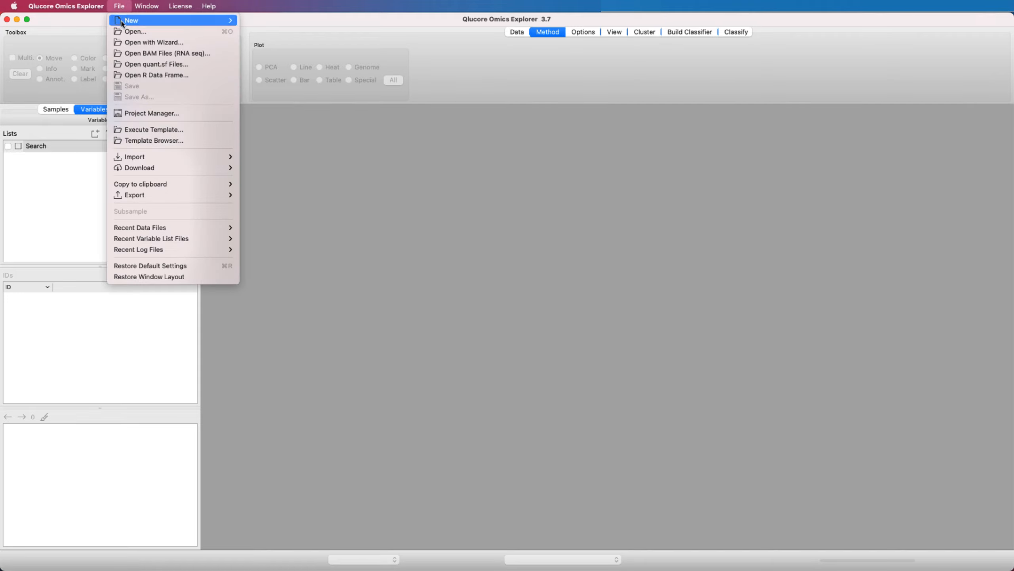
pyautogui.click(126, 42)
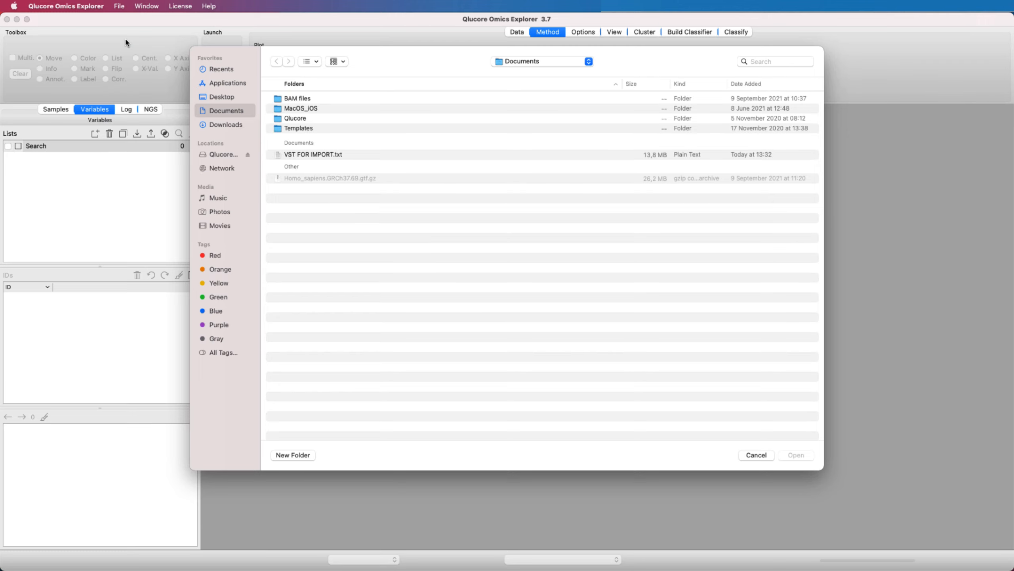
pyautogui.click(321, 154)
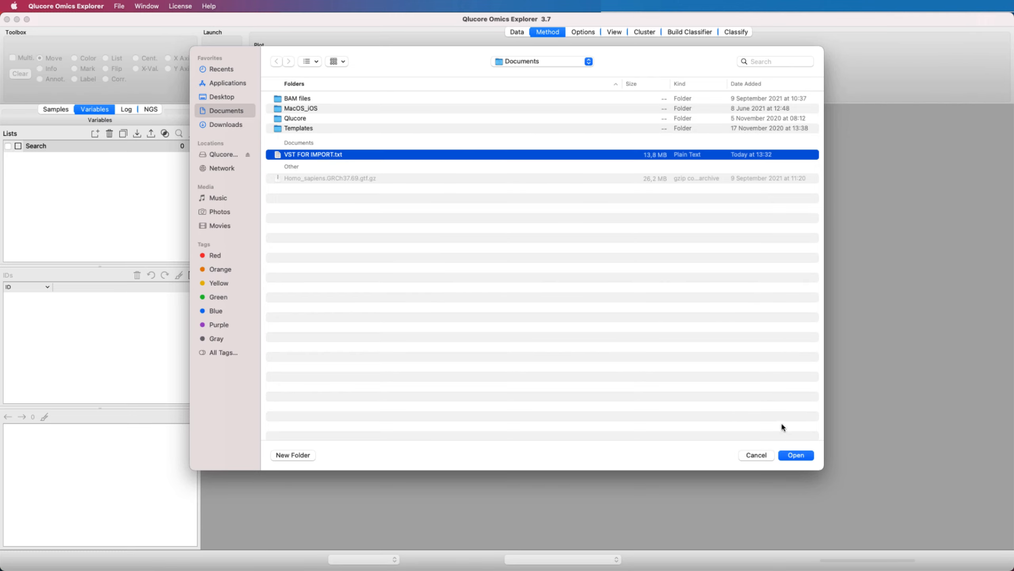
pyautogui.click(800, 456)
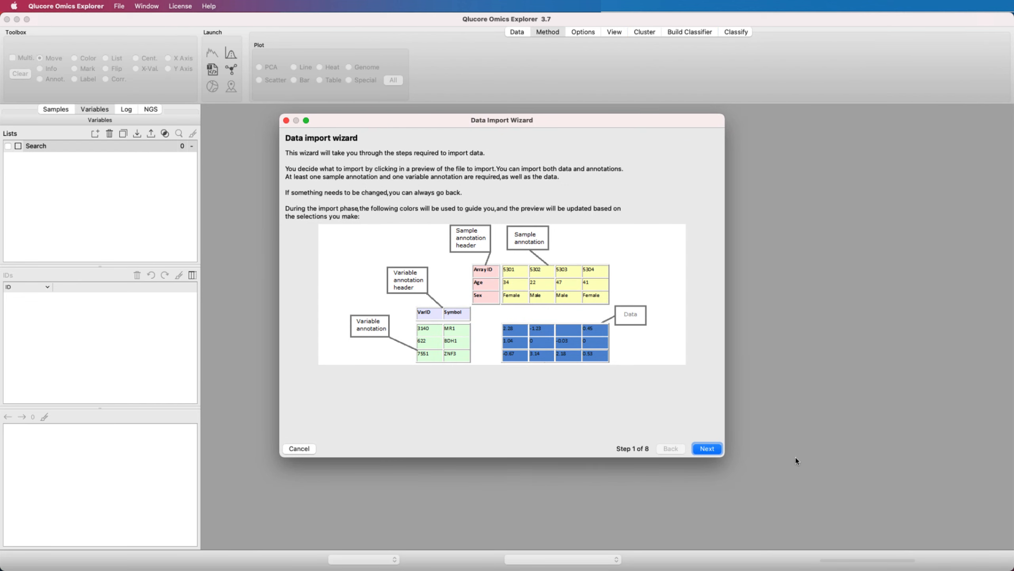
# Set the import to a non-raw-count matrix with tab as the separator and rows treated as variables.
pyautogui.click(714, 455)
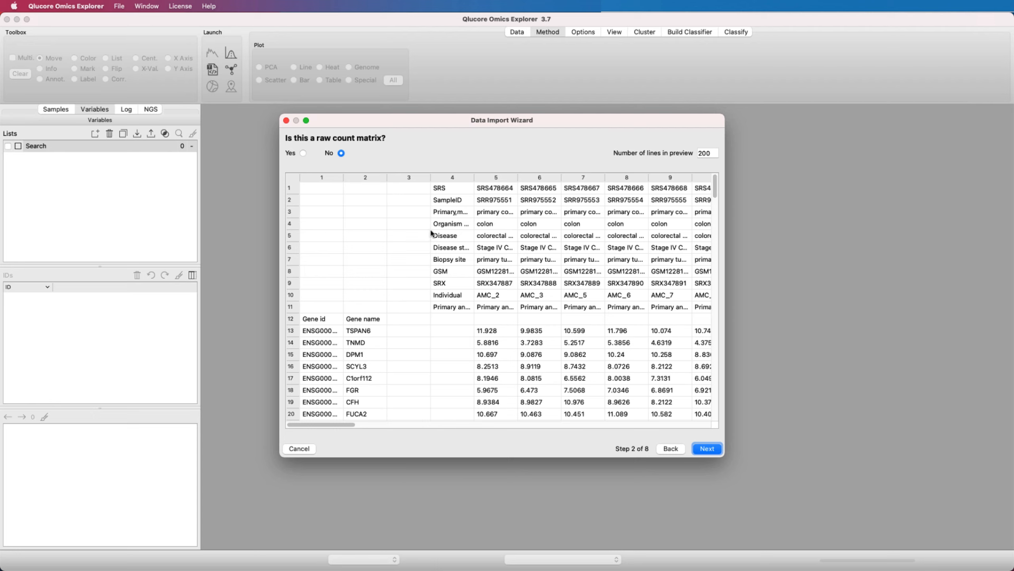
pyautogui.click(720, 448)
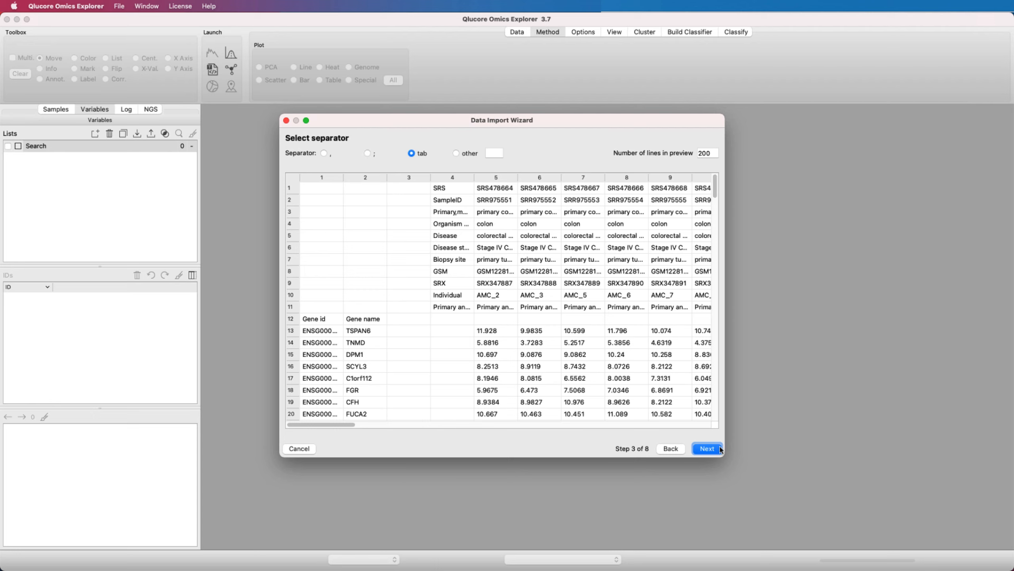
pyautogui.click(707, 448)
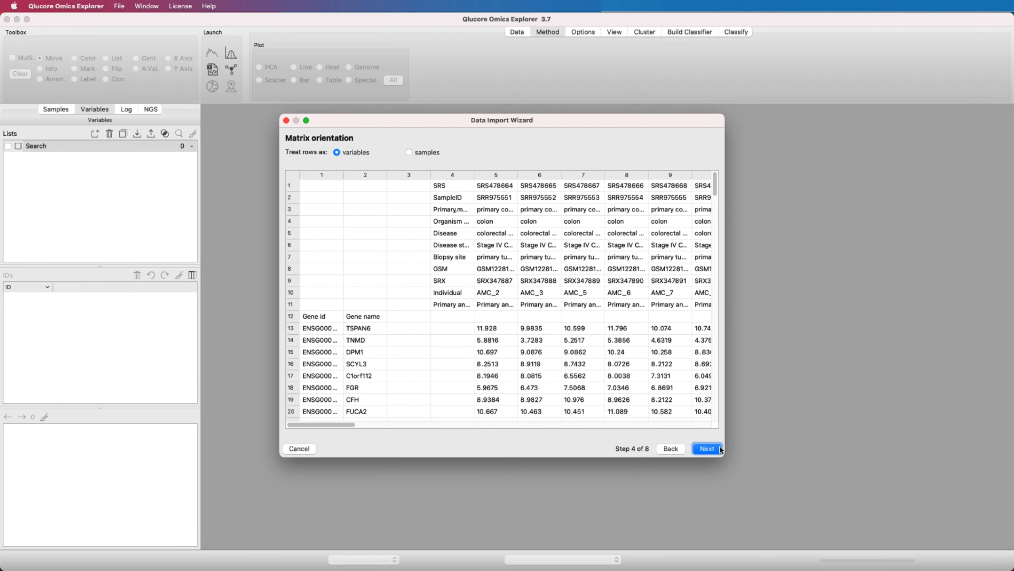
pyautogui.click(720, 448)
# Define the data matrix as starting at row 13, column 5 and extending across to column 58.
pyautogui.click(478, 337)
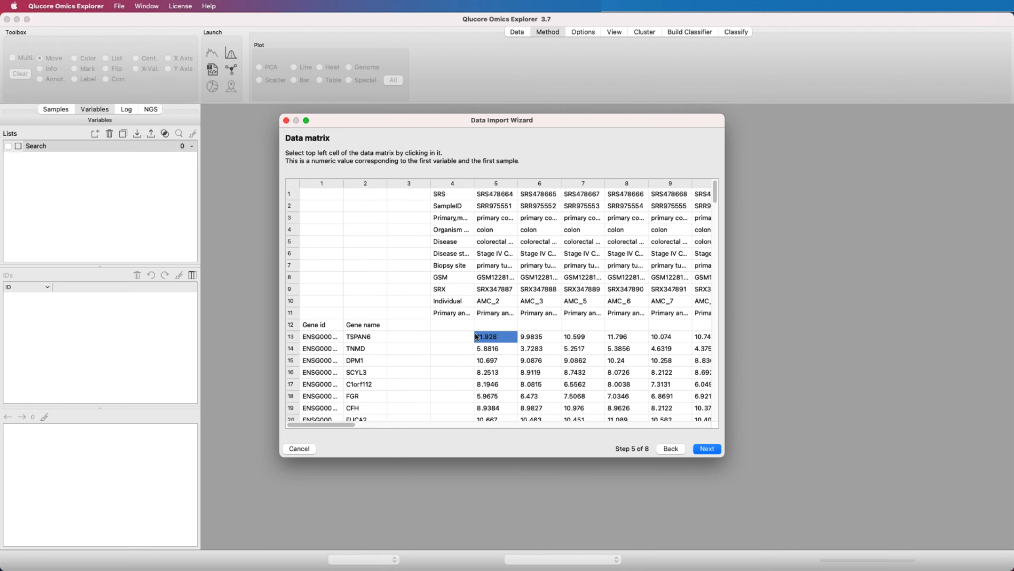
pyautogui.click(707, 448)
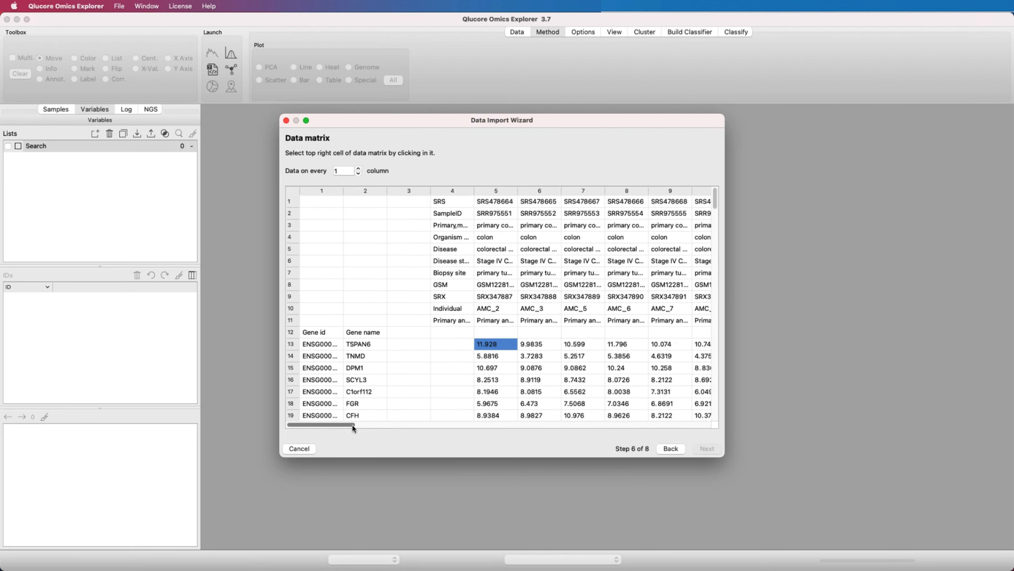
pyautogui.moveTo(353, 426); pyautogui.dragTo(715, 424)
pyautogui.click(697, 346)
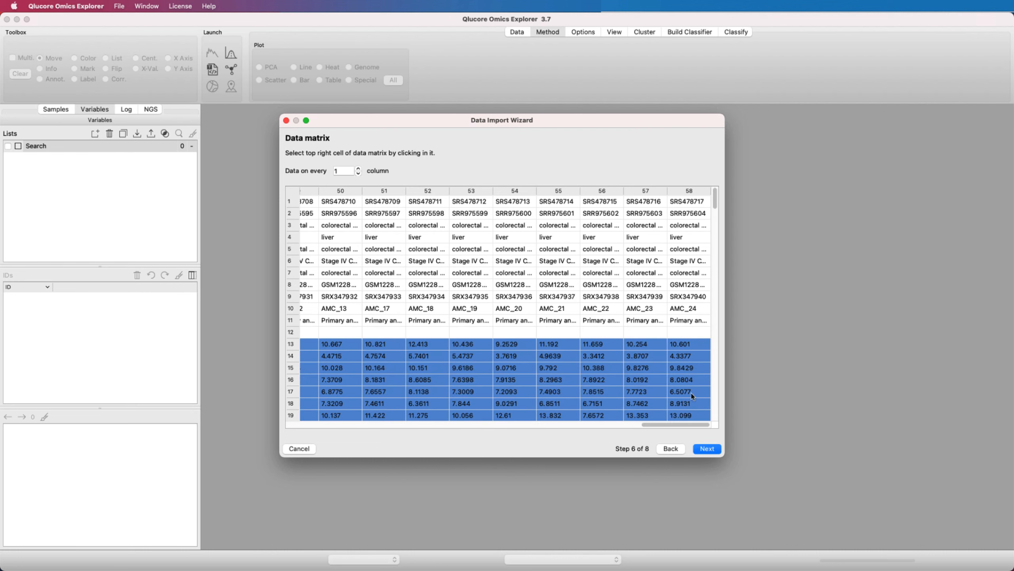
pyautogui.click(707, 448)
# Mark Gene id and Gene name as the variable annotations for the import.
pyautogui.click(330, 338)
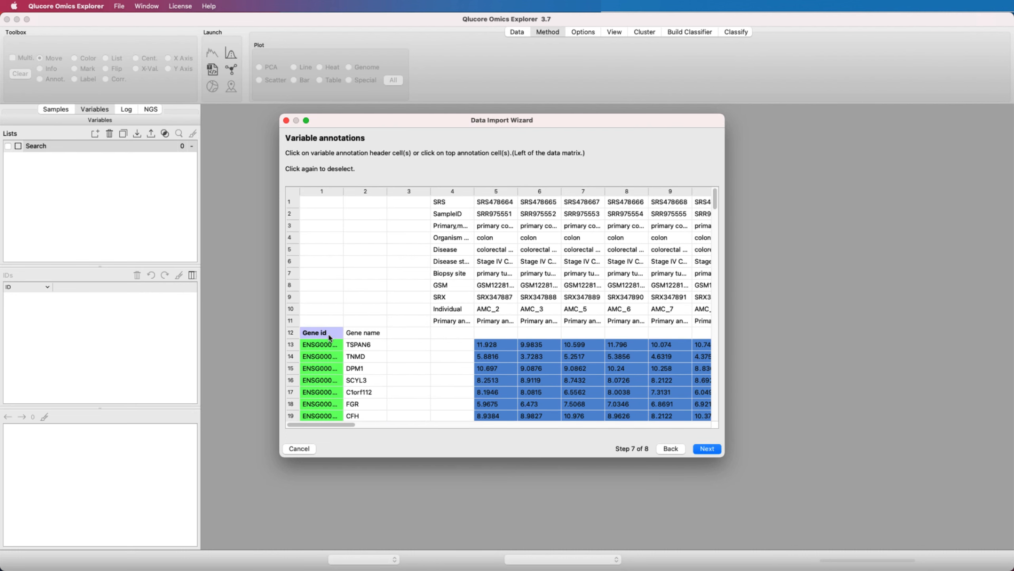
pyautogui.click(353, 336)
pyautogui.press('Return')
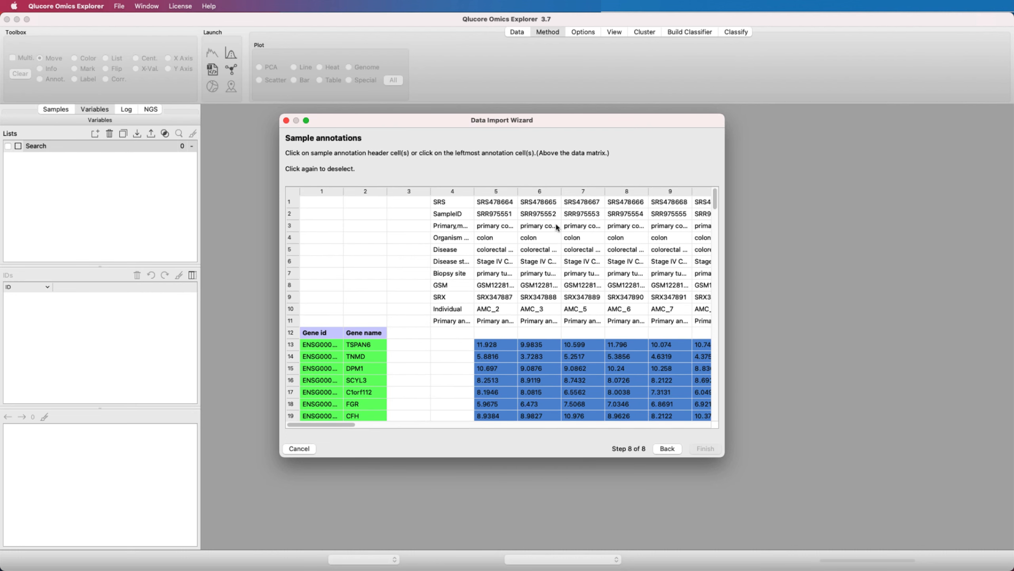
# Mark all sample annotation headers in rows 1 to 11, from SRS down to the primary and secondary versus normal row, and finish the import.
pyautogui.click(441, 203)
pyautogui.click(443, 215)
pyautogui.click(444, 226)
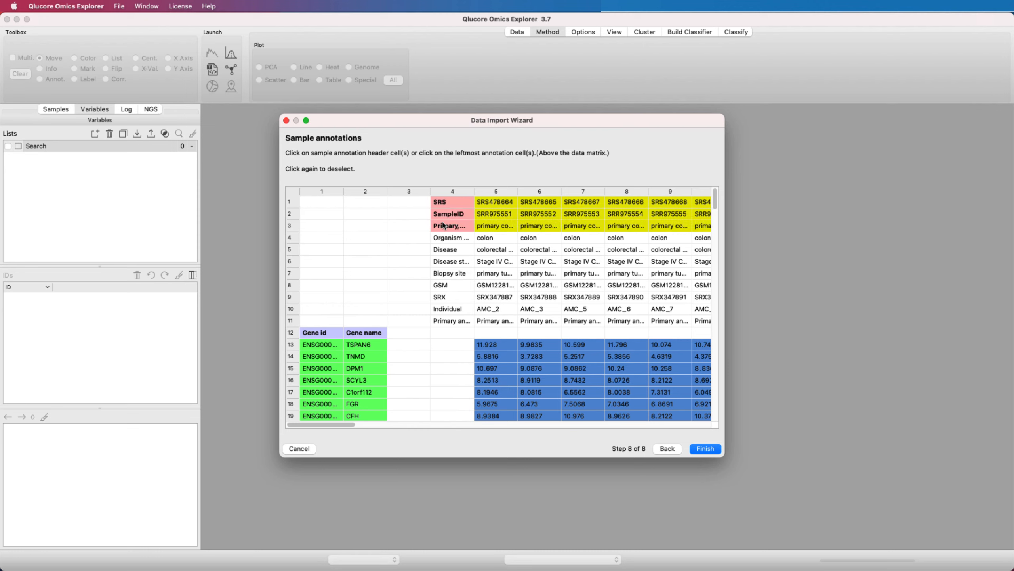
pyautogui.click(446, 238)
pyautogui.click(447, 249)
pyautogui.click(449, 261)
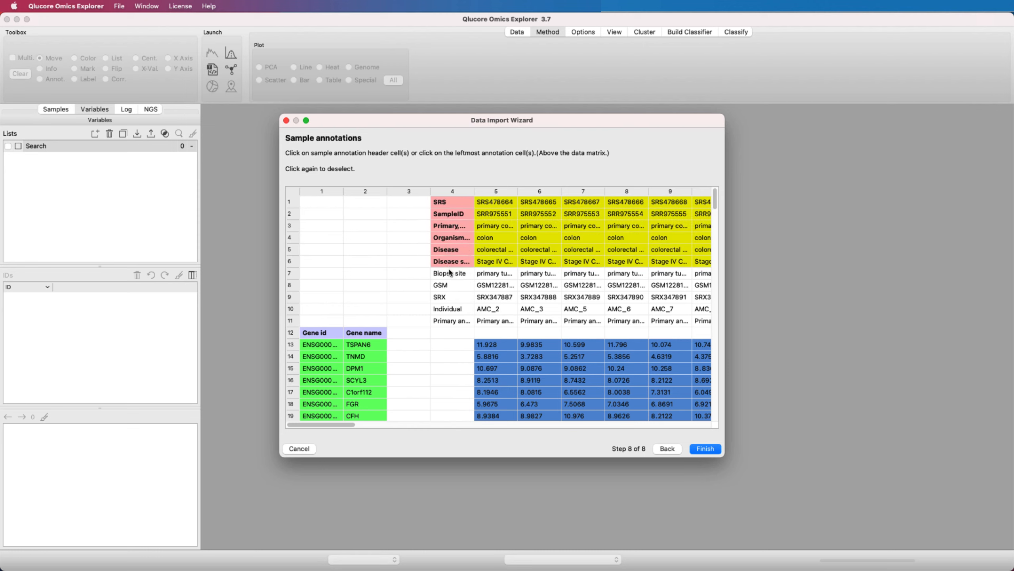
pyautogui.click(450, 273)
pyautogui.click(452, 285)
pyautogui.click(451, 298)
pyautogui.click(452, 309)
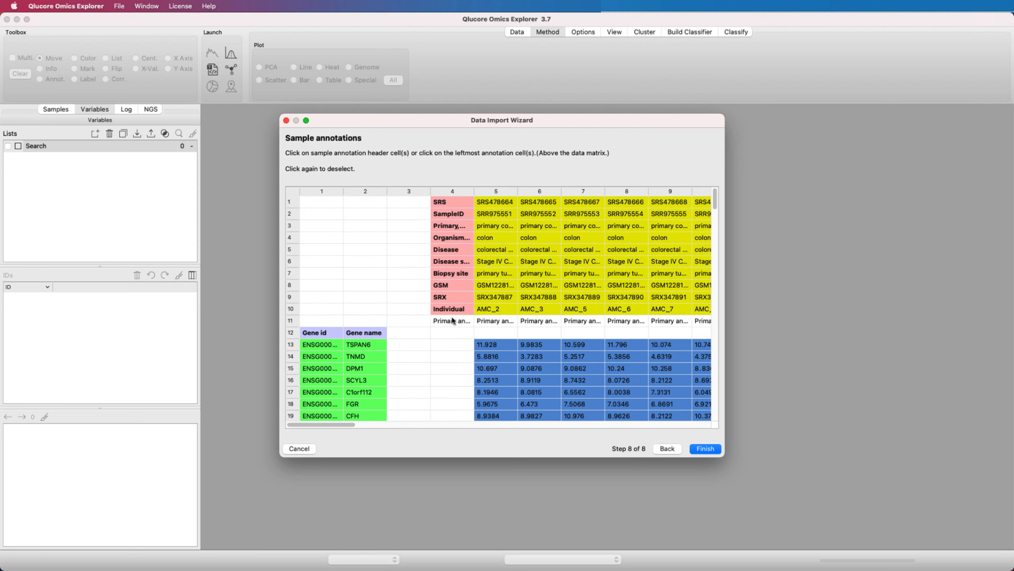
pyautogui.click(453, 320)
pyautogui.click(709, 448)
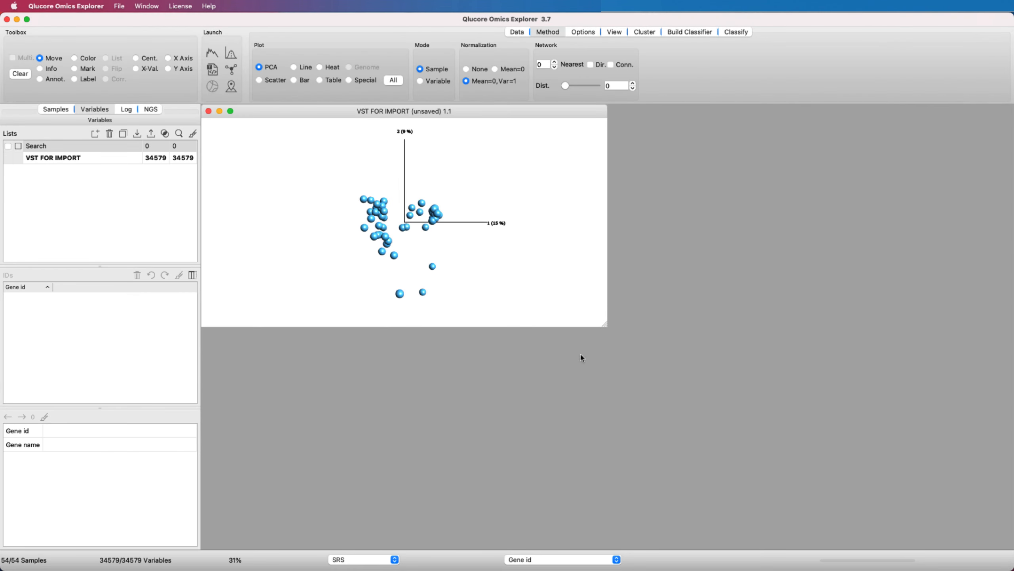
# Maximize the PCA plot window and save the imported data set as VST FOR IMPORT in the Documents folder in Qlucore Data format.
pyautogui.doubleClick(400, 113)
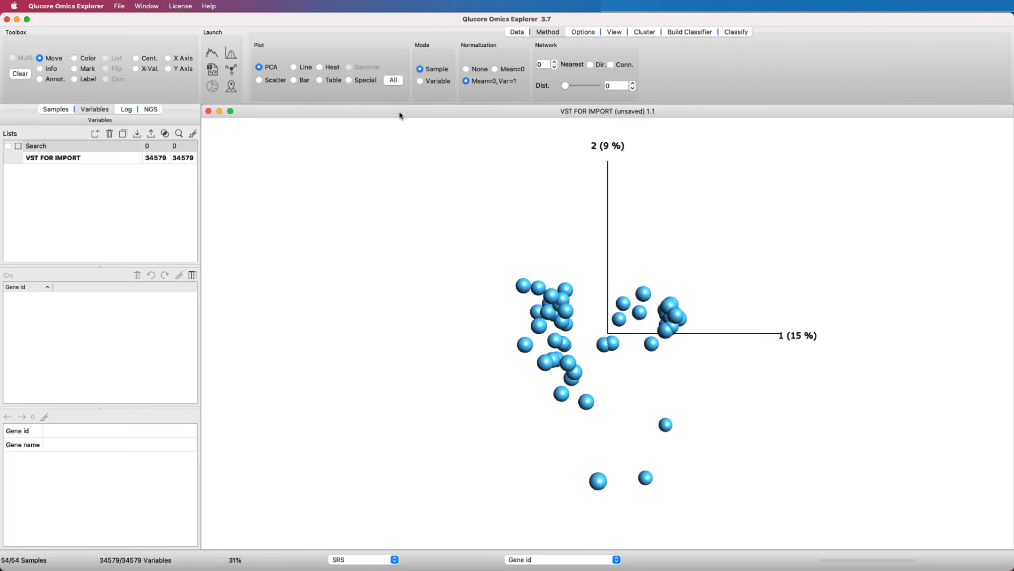
pyautogui.click(119, 6)
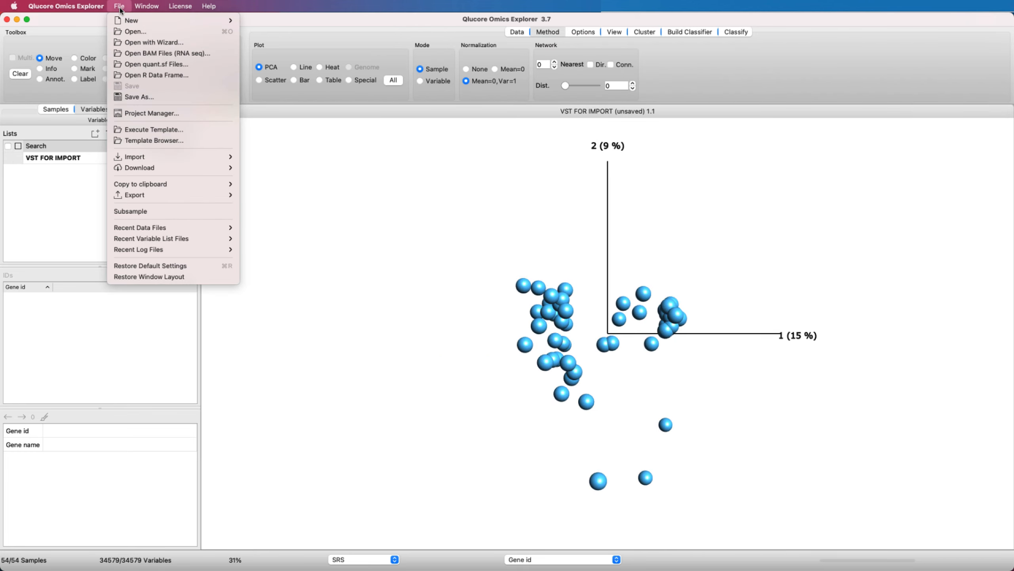
pyautogui.click(136, 97)
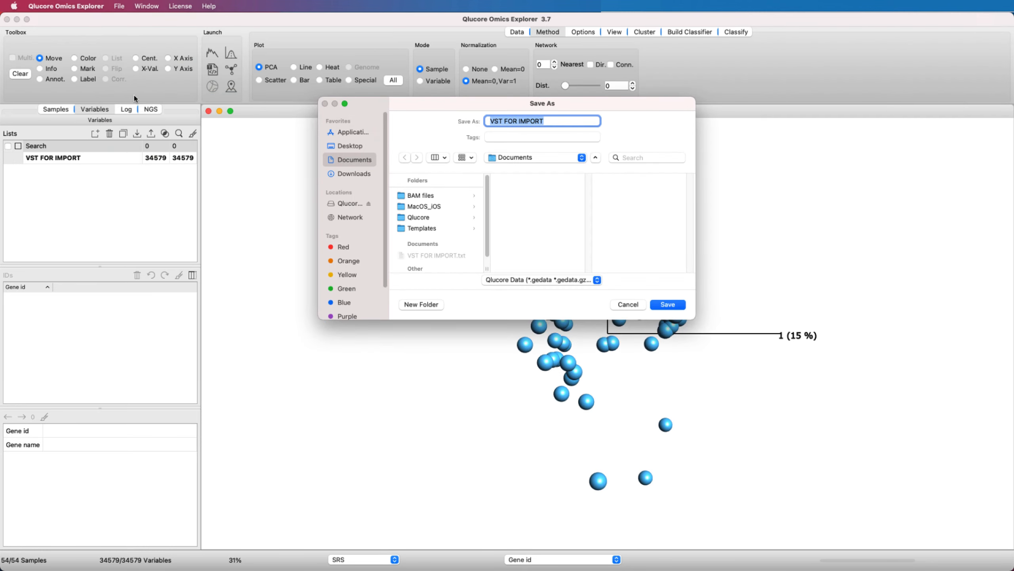
pyautogui.click(684, 309)
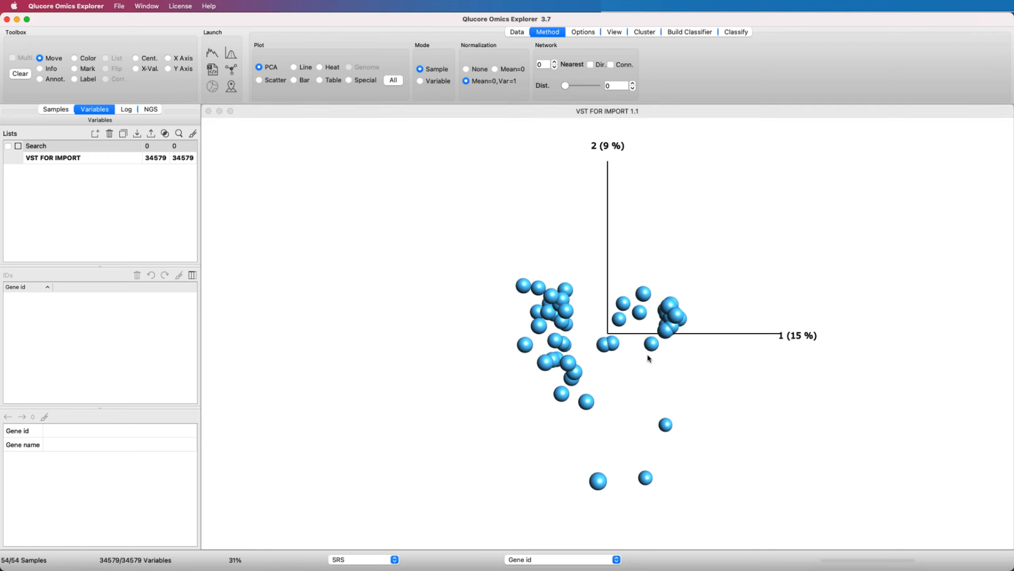
# Show the sample annotations and choose the Primary,metastatic and normal annotation to list its groups.
pyautogui.click(56, 110)
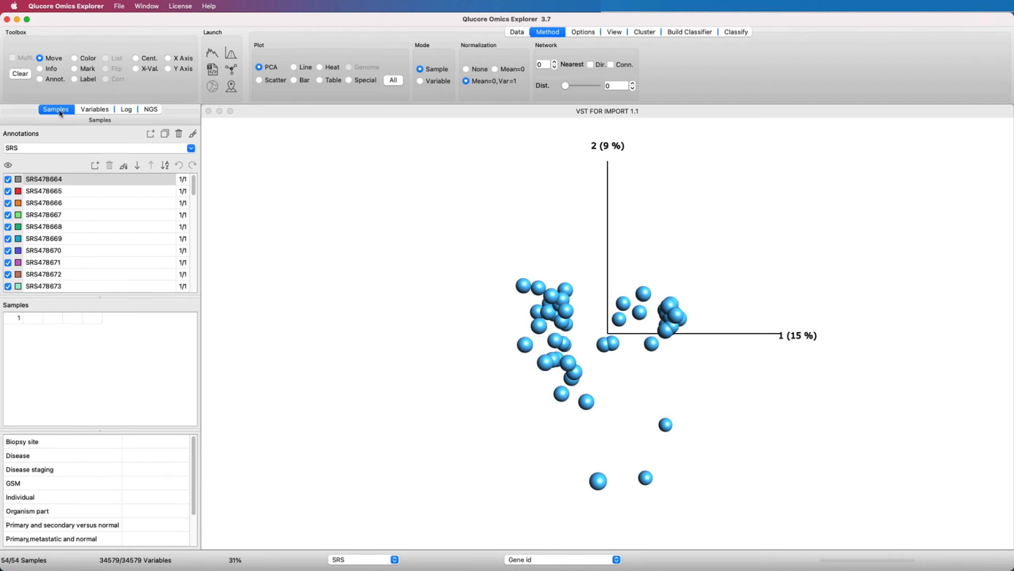
pyautogui.click(191, 149)
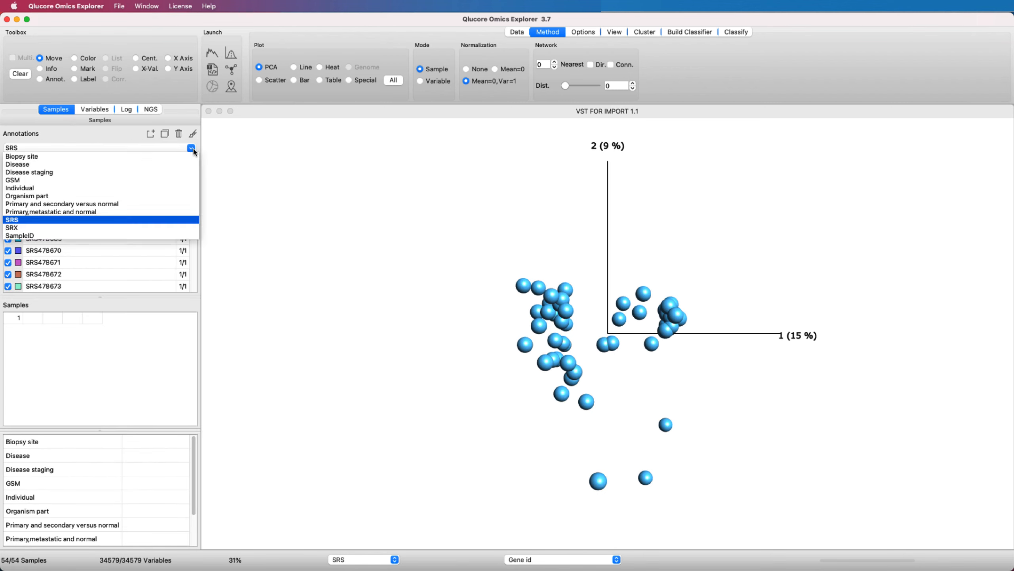
pyautogui.click(191, 149)
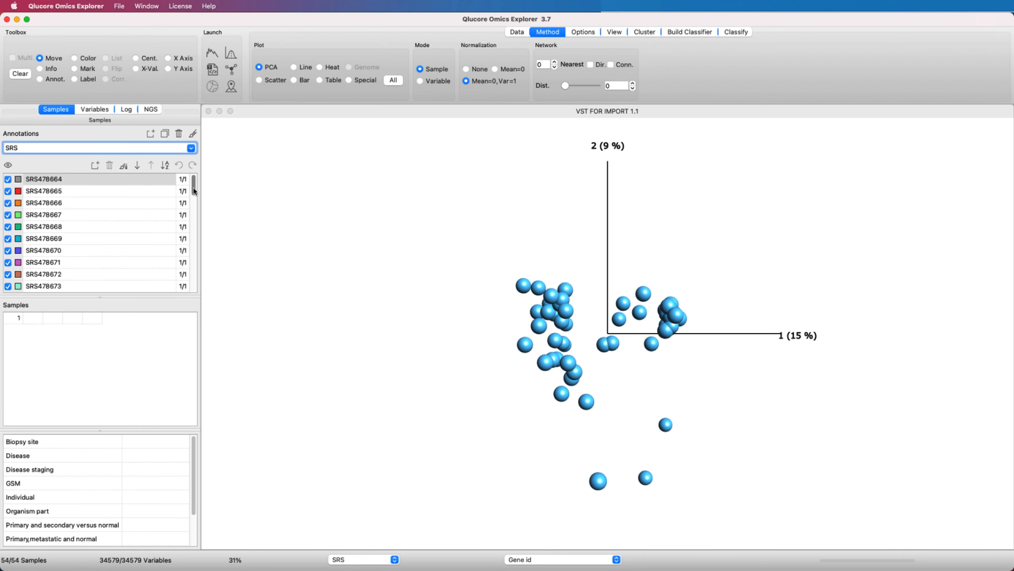
pyautogui.moveTo(194, 192); pyautogui.dragTo(192, 148)
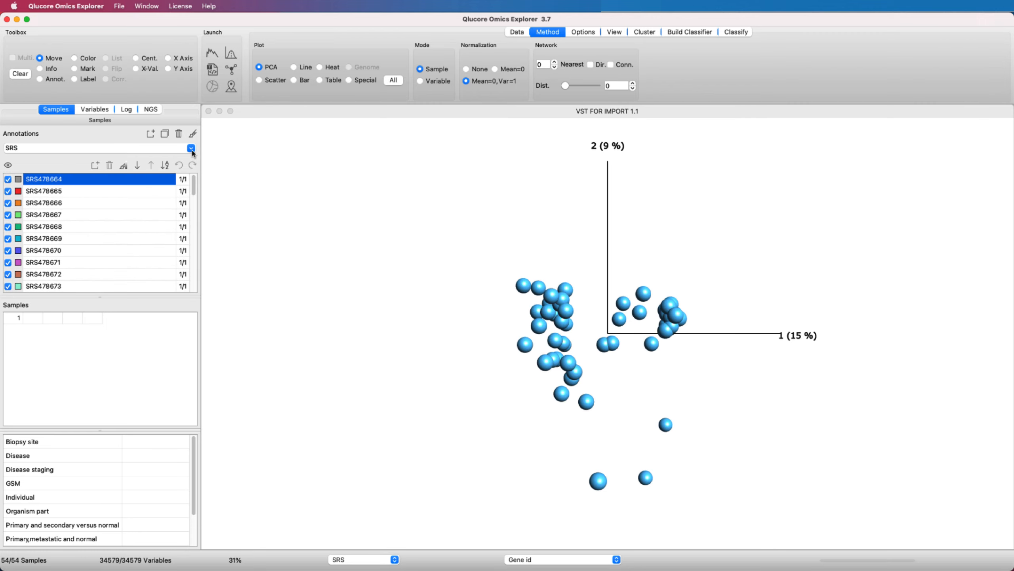
pyautogui.click(192, 151)
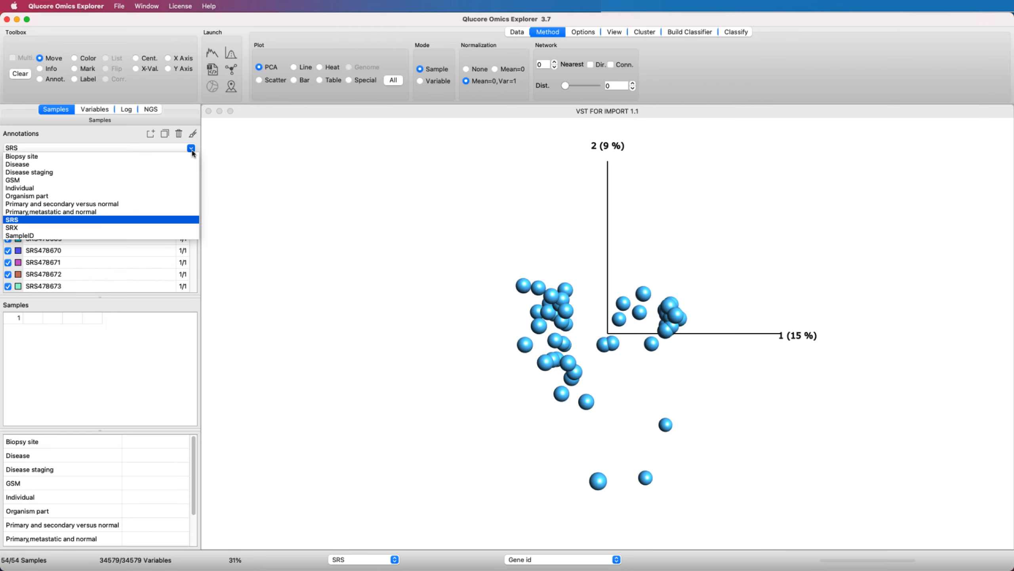
pyautogui.click(173, 211)
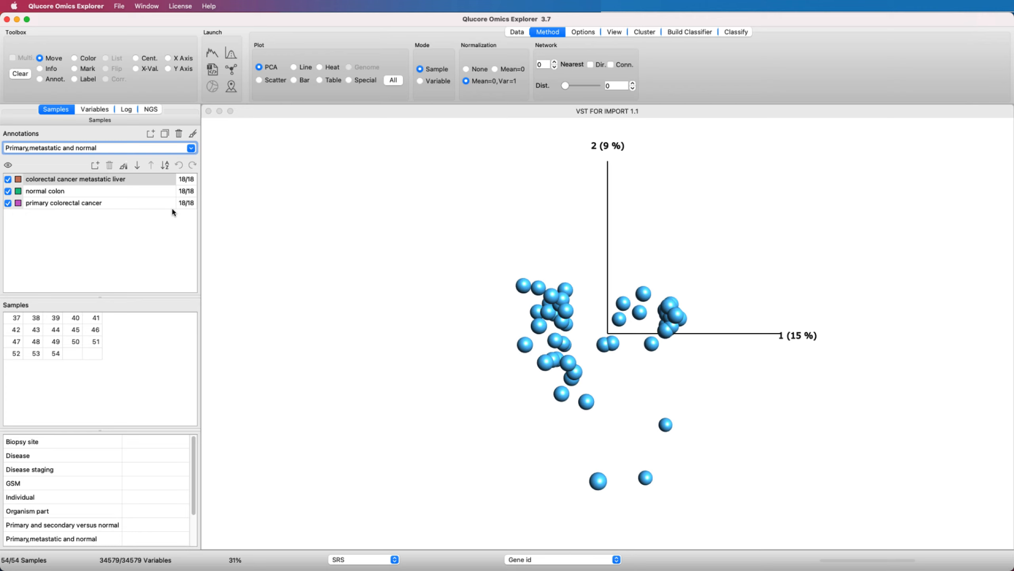
# Examine the import options for sample and variable annotations and the variable identifier choices for the data set.
pyautogui.click(119, 6)
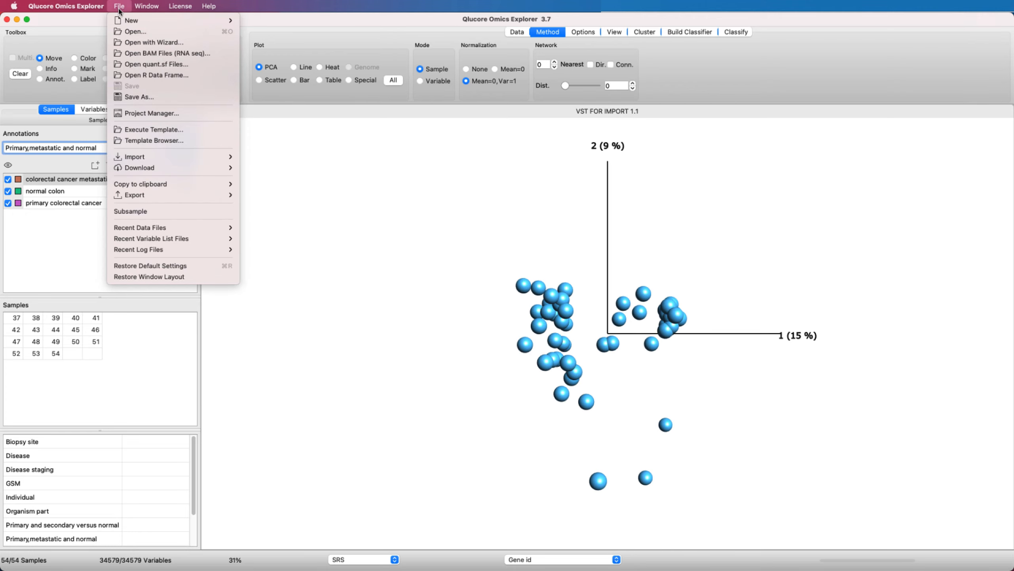
pyautogui.moveTo(178, 156)
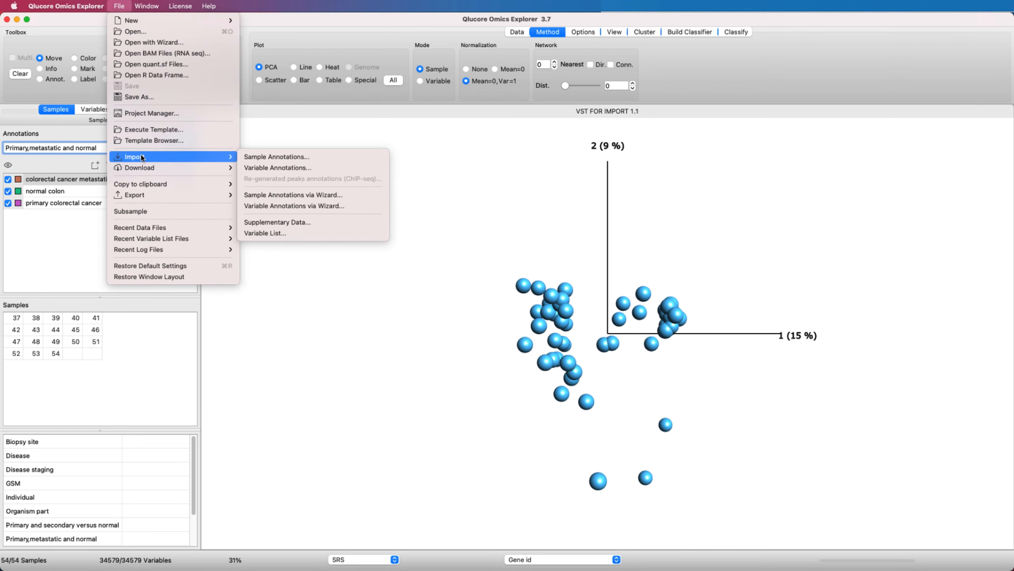
pyautogui.click(269, 154)
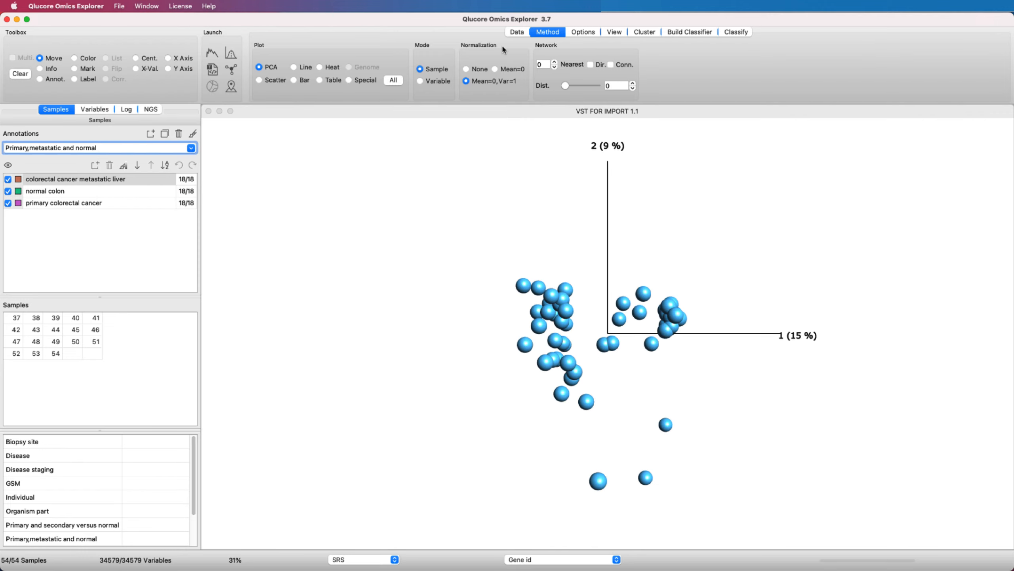
pyautogui.click(516, 35)
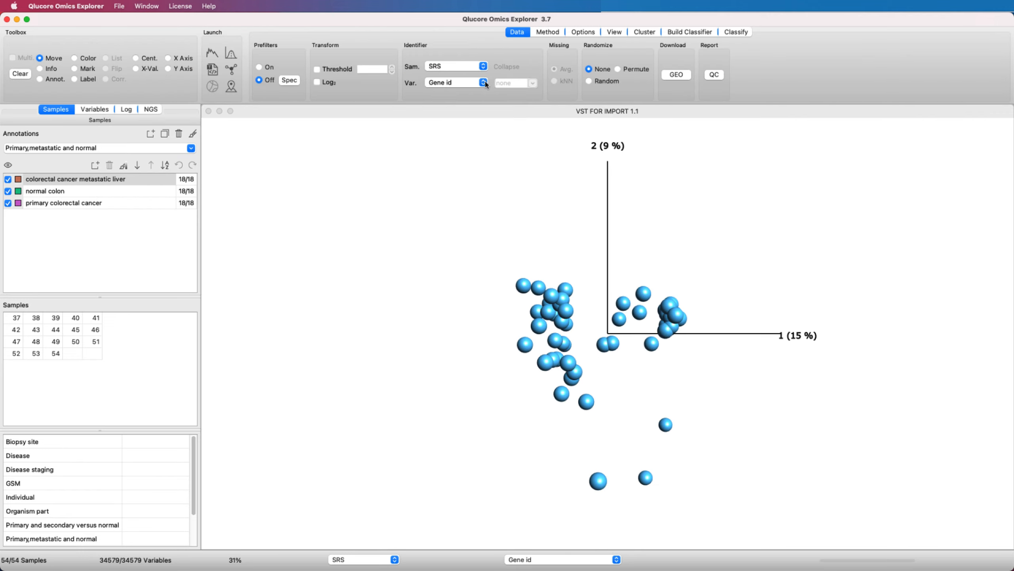
pyautogui.click(484, 82)
pyautogui.click(484, 82)
pyautogui.click(547, 32)
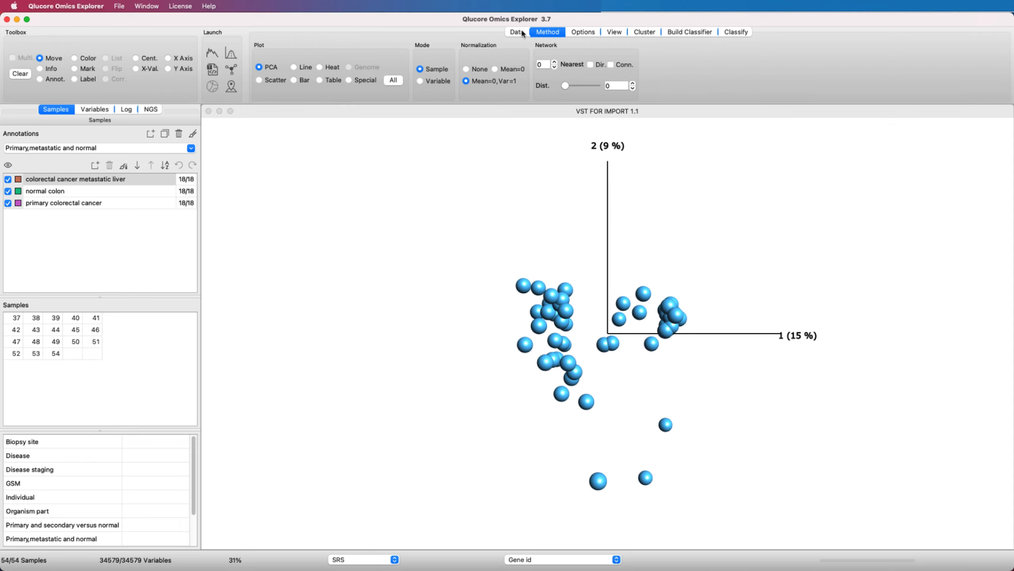
pyautogui.click(121, 6)
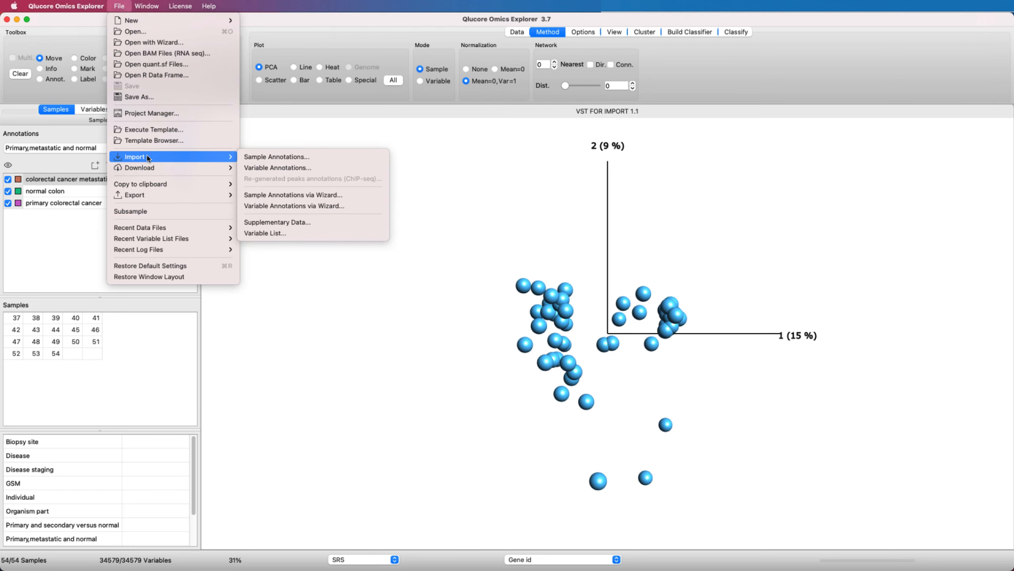
pyautogui.moveTo(238, 156)
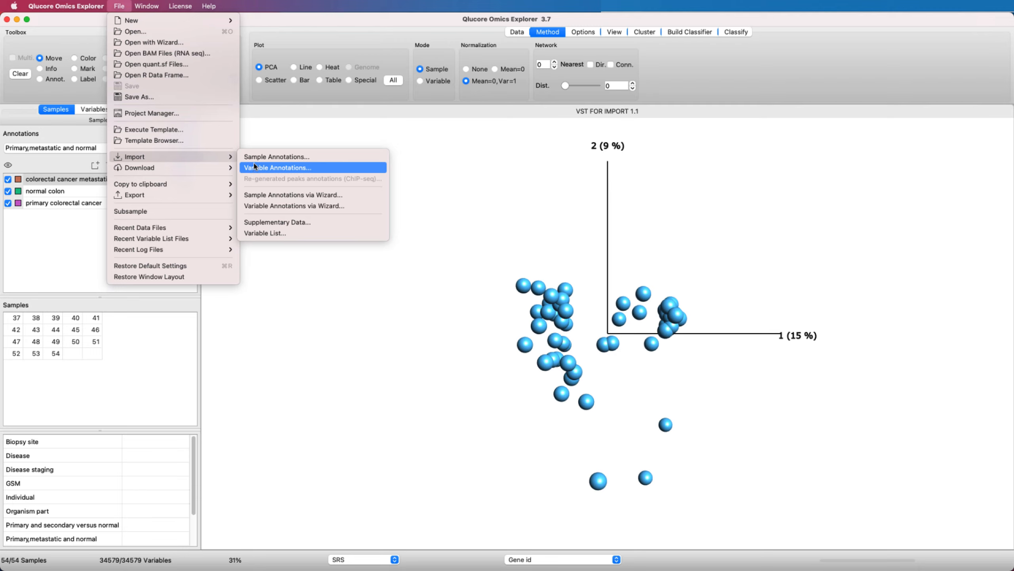
pyautogui.click(255, 140)
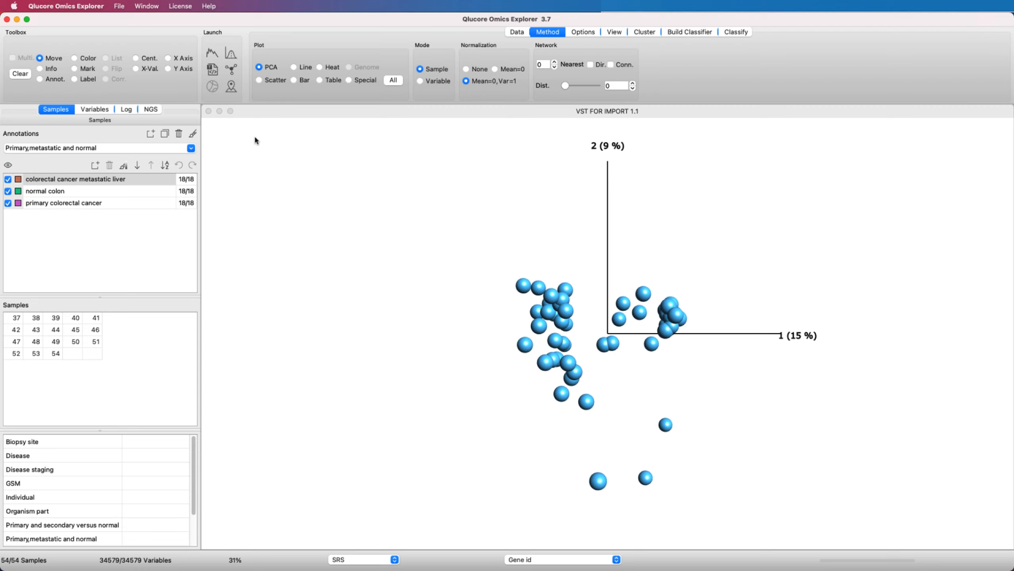
# Filter the variables by standard deviation in the Statistics window, using the automatically optimized threshold for the projection score.
pyautogui.click(232, 54)
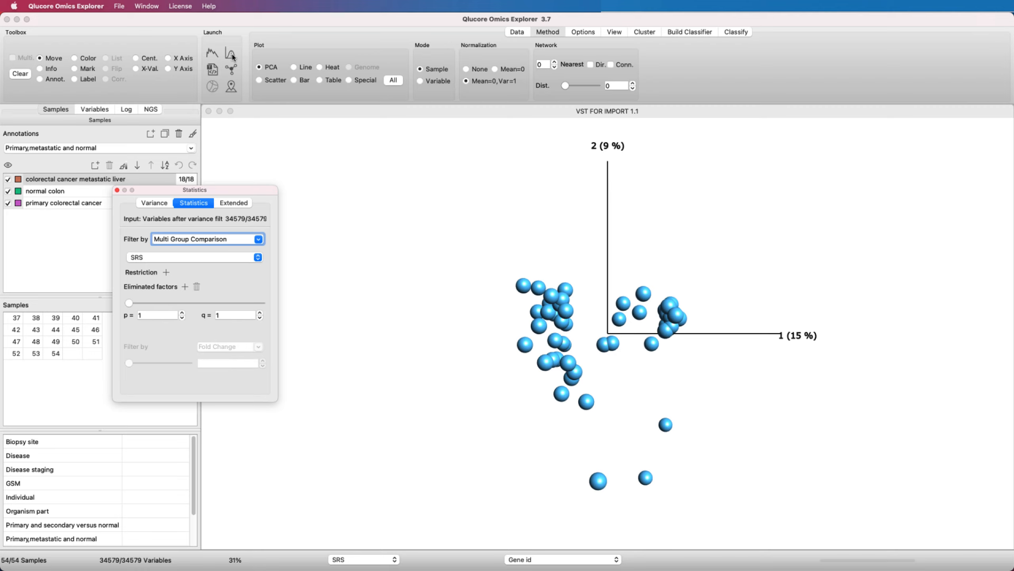
pyautogui.click(157, 204)
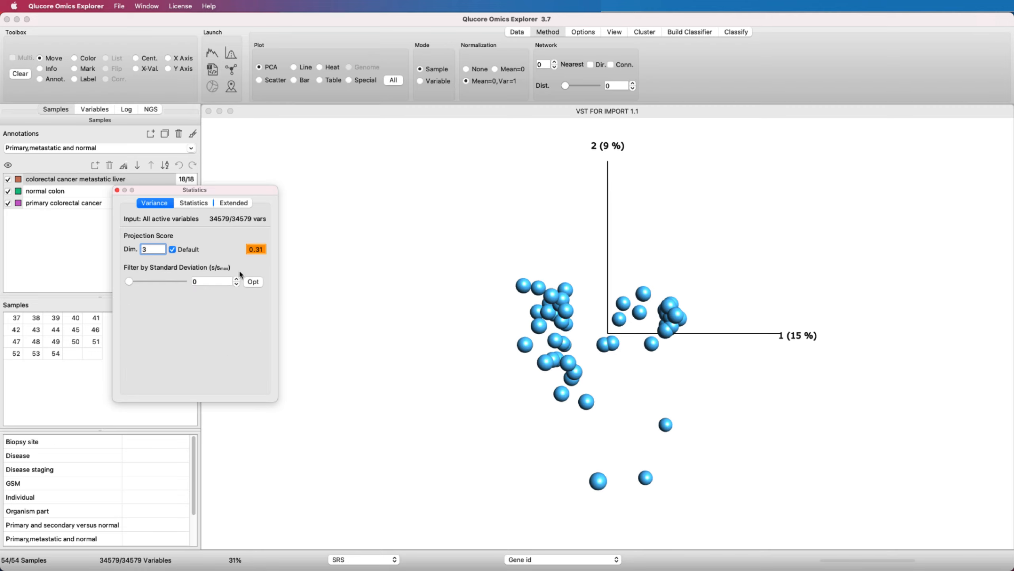
pyautogui.click(252, 281)
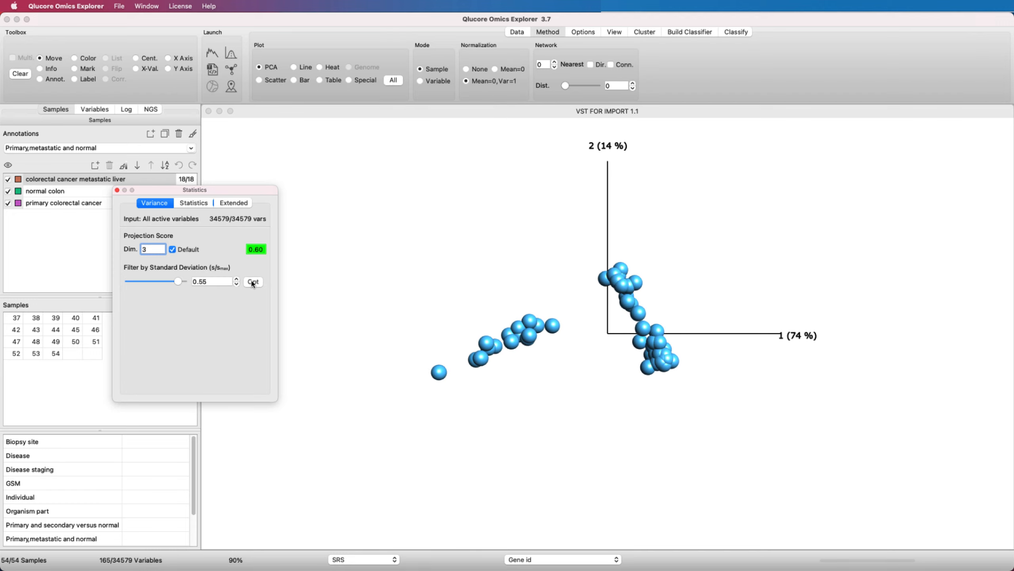
# Examine the filtered samples in the PCA plot from several angles and review the available plot types.
pyautogui.moveTo(589, 160); pyautogui.dragTo(529, 398)
pyautogui.moveTo(730, 183); pyautogui.dragTo(496, 224)
pyautogui.moveTo(603, 392); pyautogui.dragTo(587, 314)
pyautogui.moveTo(851, 275); pyautogui.dragTo(550, 213)
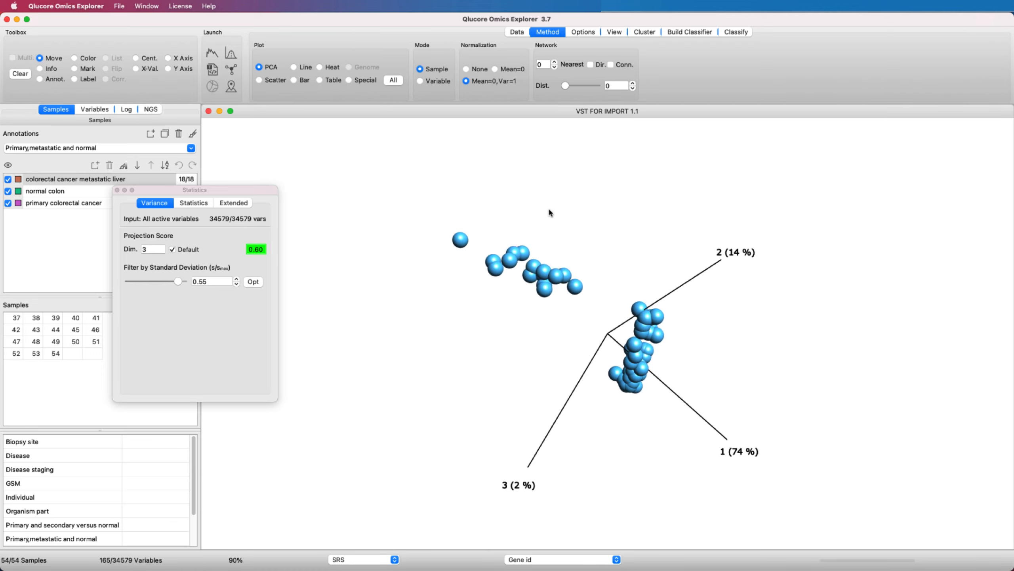
pyautogui.click(393, 80)
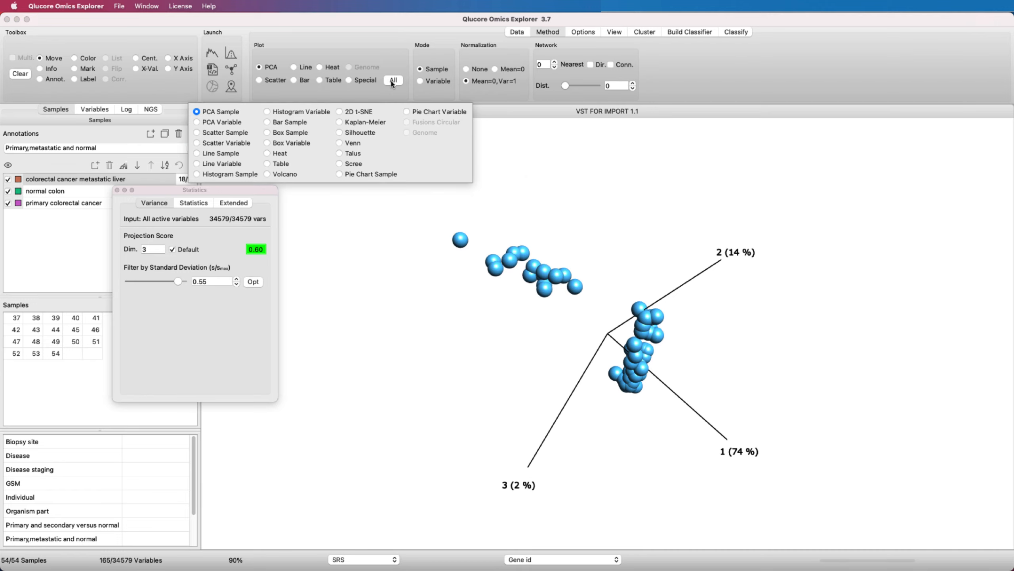
pyautogui.click(393, 81)
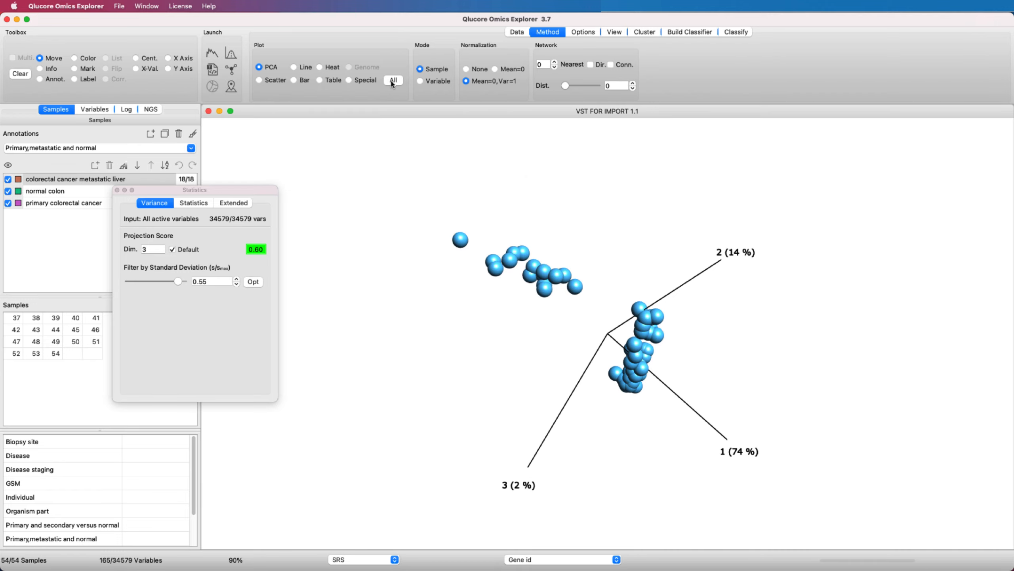
pyautogui.click(645, 33)
pyautogui.click(560, 35)
# Color the PCA plot samples by the Primary,metastatic and normal annotation and inspect how the three groups separate.
pyautogui.moveTo(244, 190); pyautogui.dragTo(345, 267)
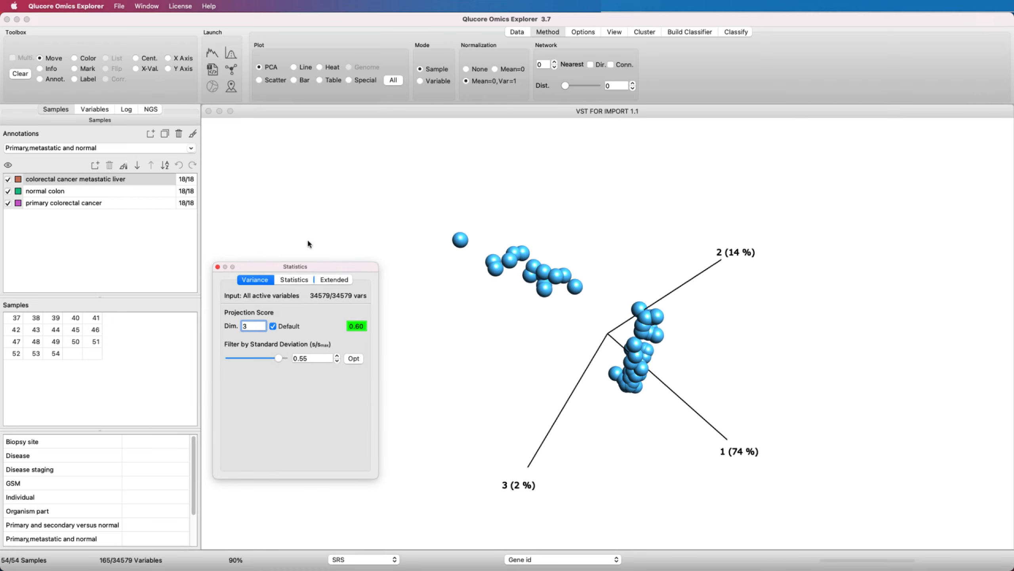
pyautogui.click(192, 135)
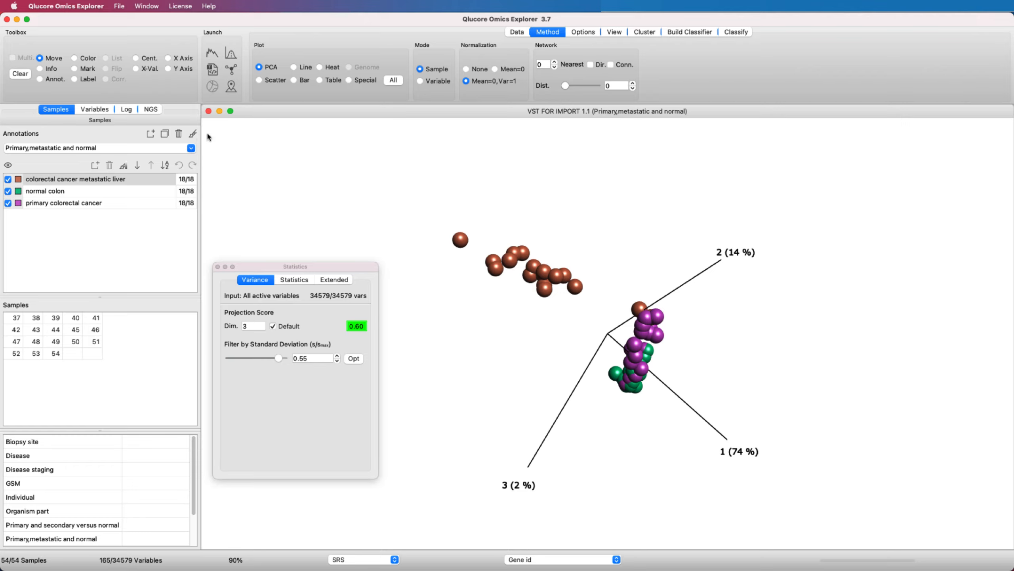
pyautogui.moveTo(675, 172); pyautogui.dragTo(761, 275)
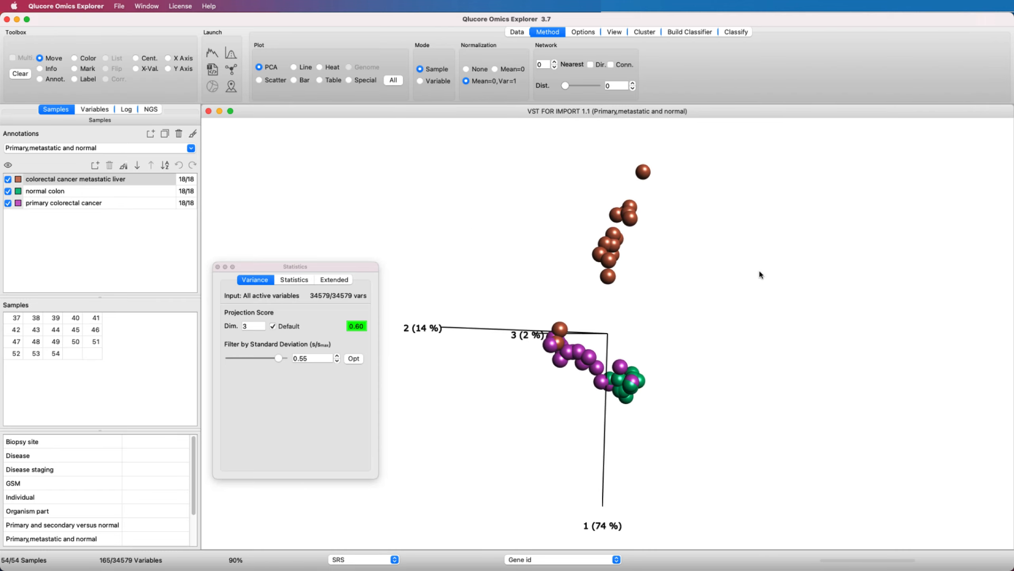
pyautogui.moveTo(609, 436); pyautogui.dragTo(535, 228)
pyautogui.moveTo(840, 221); pyautogui.dragTo(691, 392)
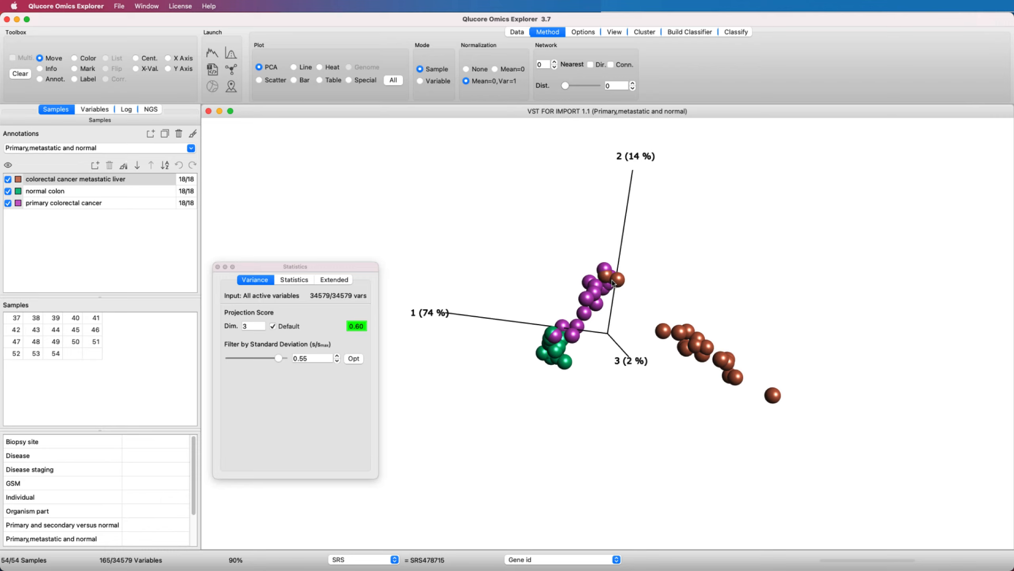
# Open the statistical test filter settings for the variance-filtered variables.
pyautogui.click(295, 280)
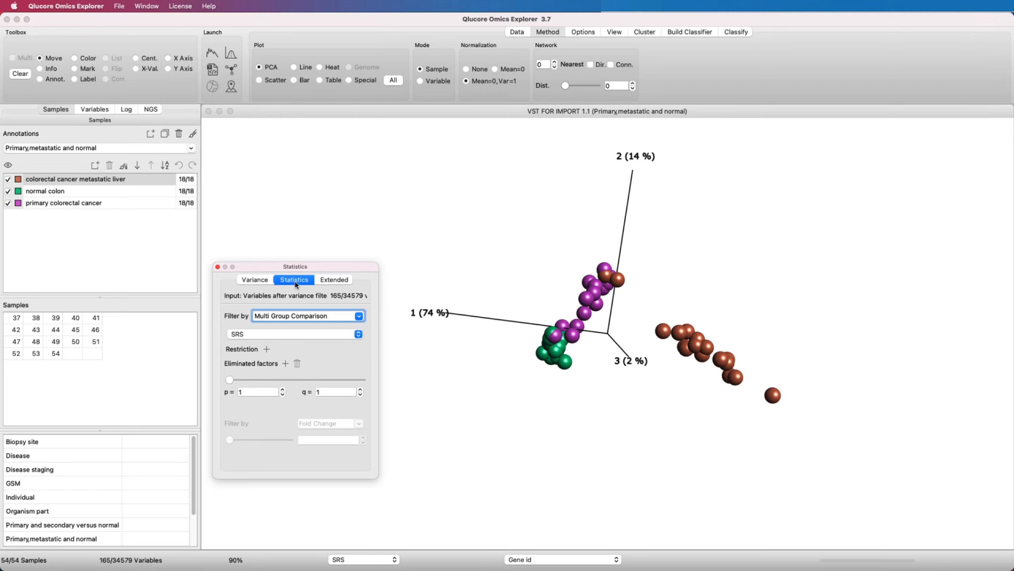